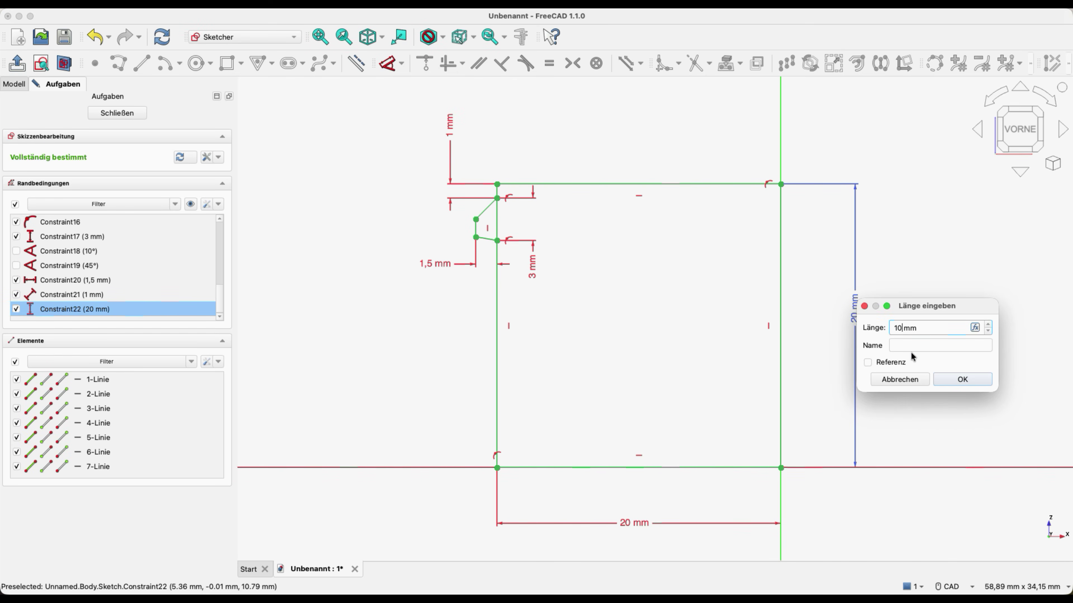
# Set the vertical height dimension of the rectangle to 10 mm.
pyautogui.click(939, 380)
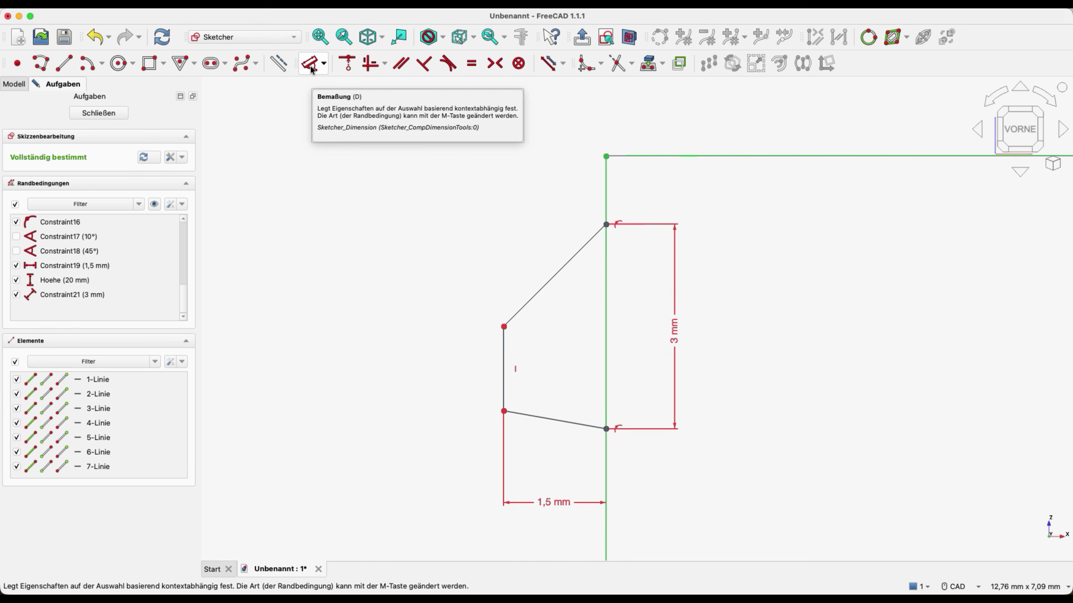
# Add a 1 mm distance dimension between the rectangle's upper-left corner and the upper attachment point of the small side profile.
pyautogui.click(312, 68)
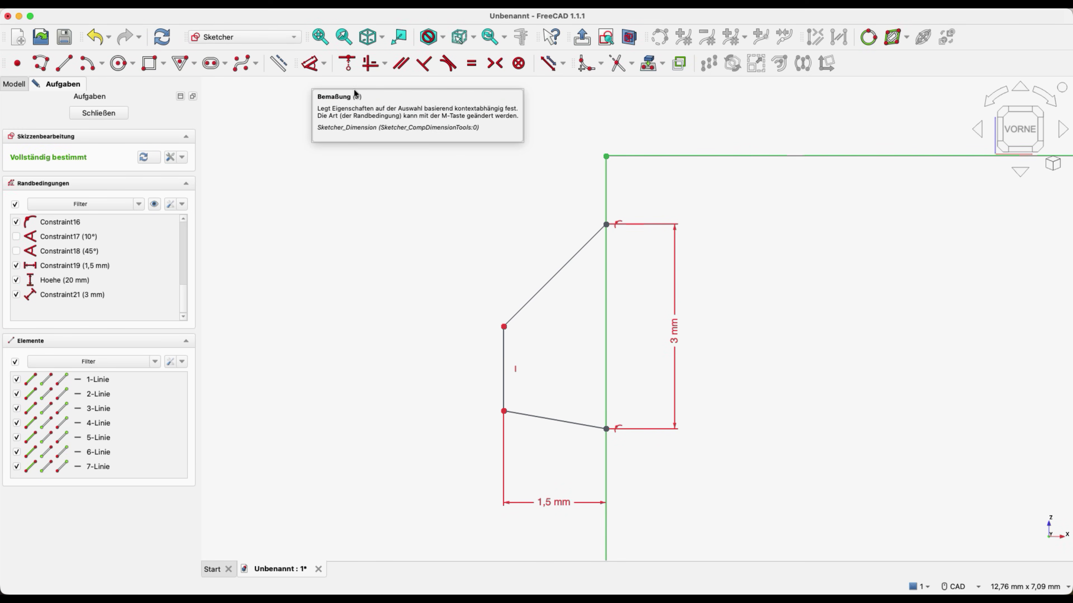
pyautogui.click(600, 155)
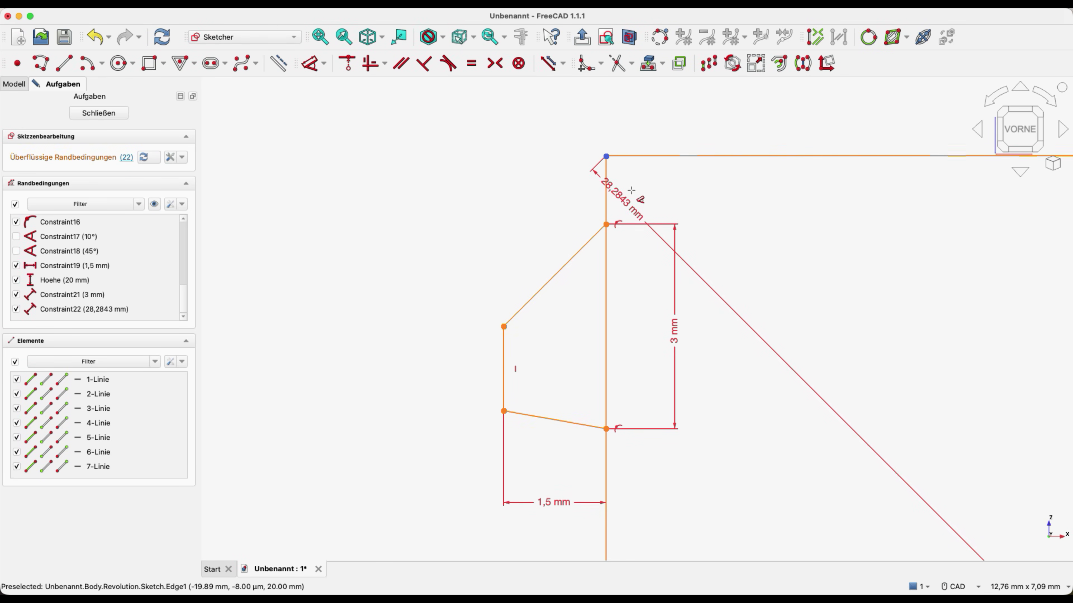
pyautogui.click(606, 224)
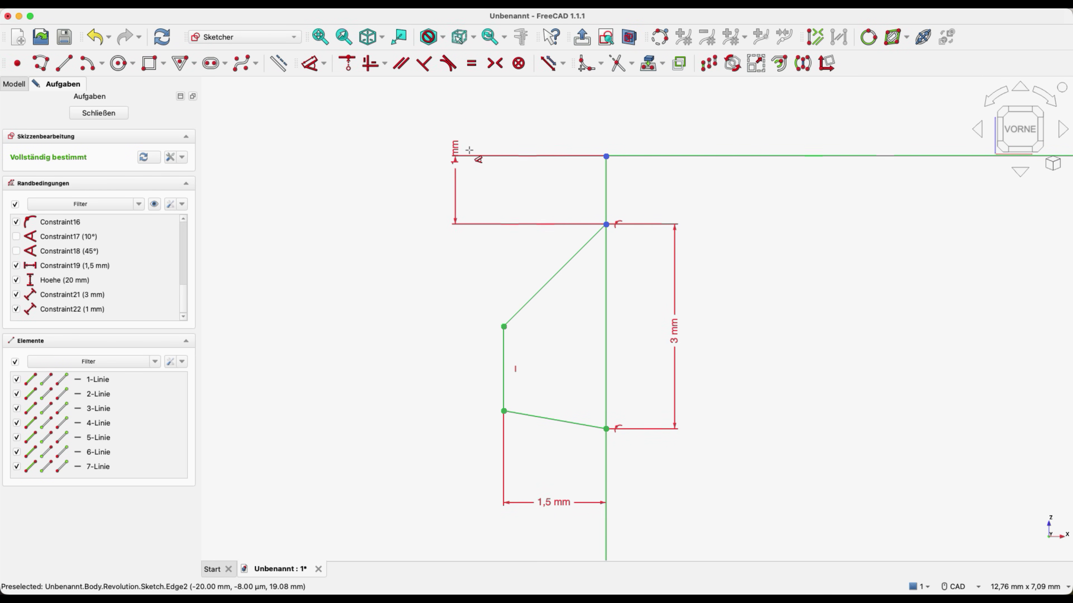
pyautogui.click(476, 101)
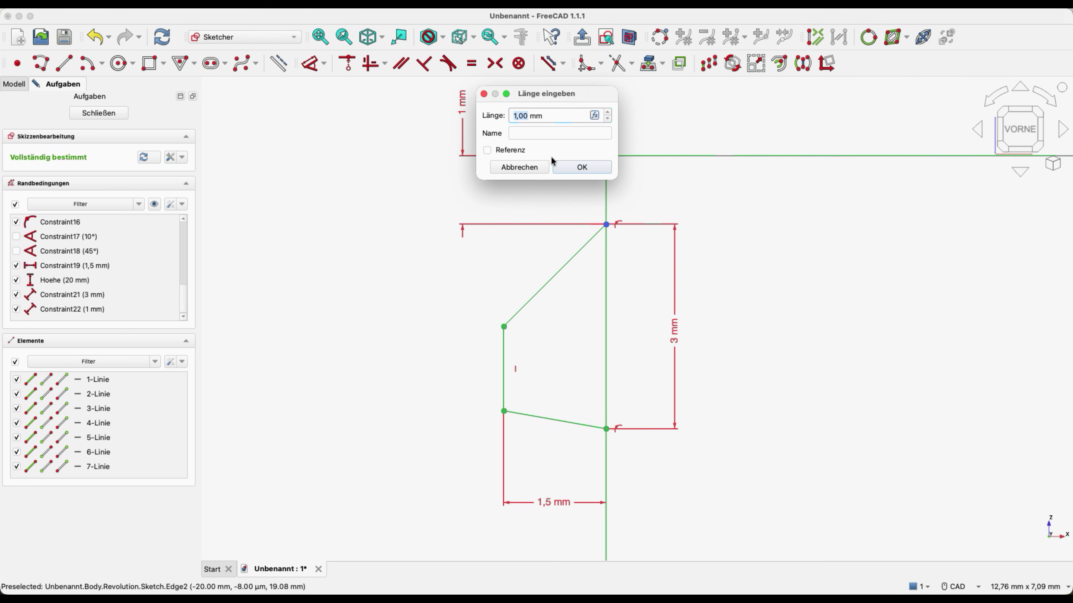
pyautogui.click(556, 166)
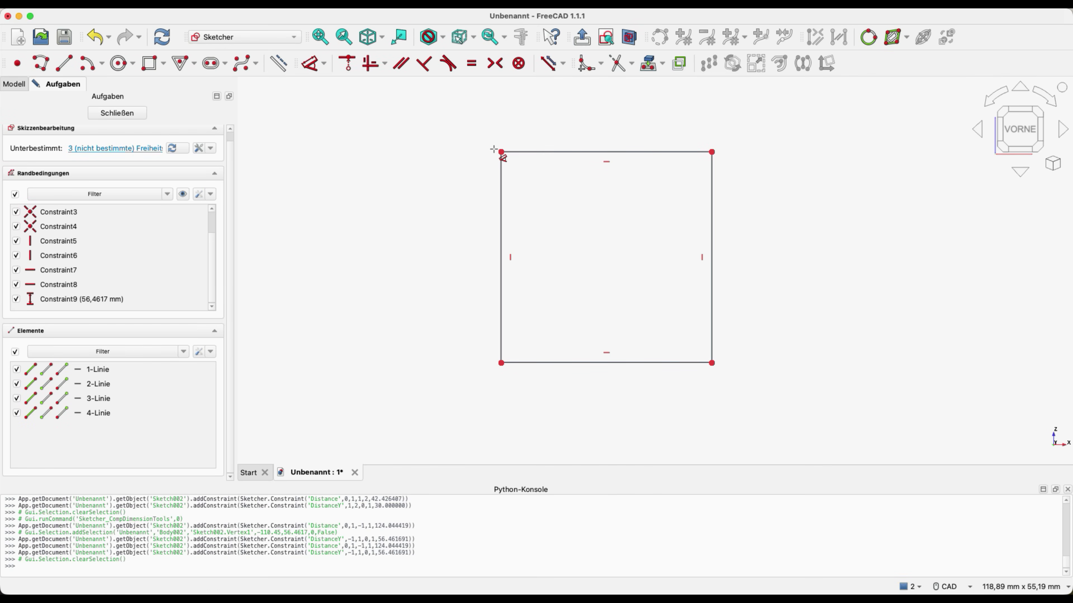
# Dimension the diagonal distance between the square's upper-left and lower-right corners with the general Dimension tool.
pyautogui.click(501, 152)
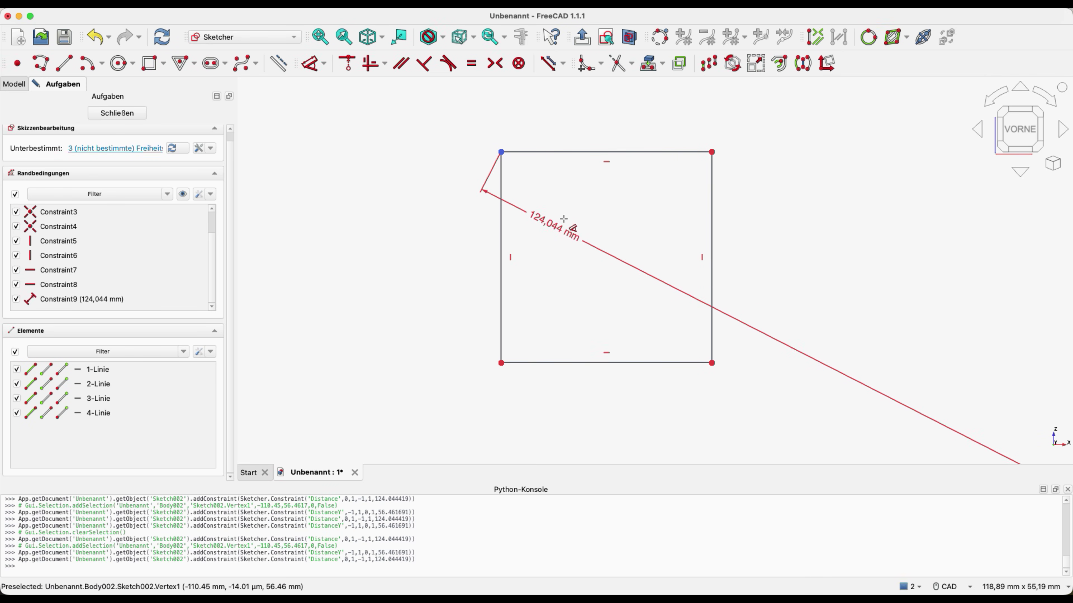
pyautogui.click(712, 363)
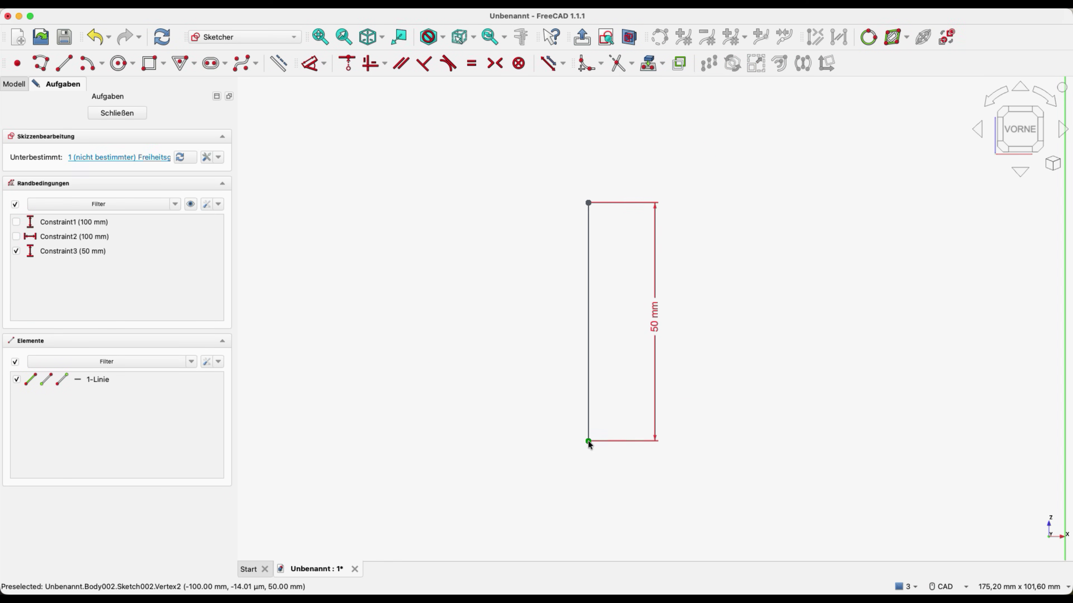
# Move the 50 mm line's lower endpoint to test its freedom under a vertical and under an aligned distance constraint.
pyautogui.moveTo(589, 443)
pyautogui.mouseDown()
pyautogui.moveTo(483, 453)
pyautogui.moveTo(469, 465)
pyautogui.moveTo(630, 445)
pyautogui.moveTo(730, 375)
pyautogui.moveTo(448, 500)
pyautogui.moveTo(711, 395)
pyautogui.mouseUp()
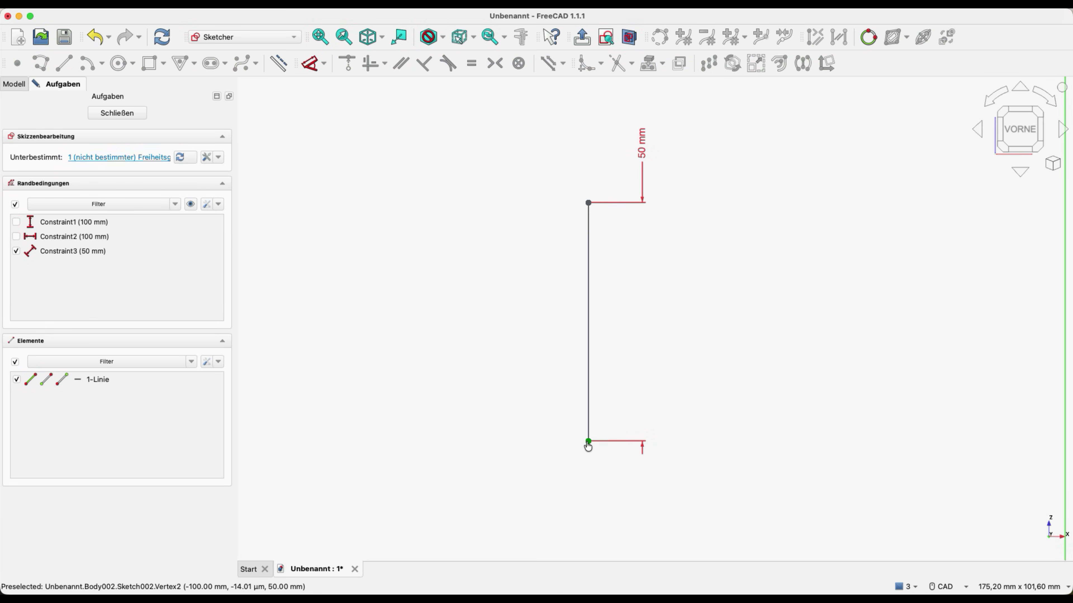
pyautogui.moveTo(587, 442)
pyautogui.mouseDown()
pyautogui.moveTo(566, 454)
pyautogui.moveTo(439, 451)
pyautogui.moveTo(373, 427)
pyautogui.moveTo(553, 435)
pyautogui.moveTo(690, 323)
pyautogui.moveTo(755, 223)
pyautogui.moveTo(680, 301)
pyautogui.moveTo(547, 338)
pyautogui.moveTo(512, 207)
pyautogui.moveTo(496, 256)
pyautogui.moveTo(544, 435)
pyautogui.moveTo(697, 498)
pyautogui.moveTo(835, 468)
pyautogui.moveTo(666, 501)
pyautogui.moveTo(491, 426)
pyautogui.moveTo(472, 342)
pyautogui.mouseUp()
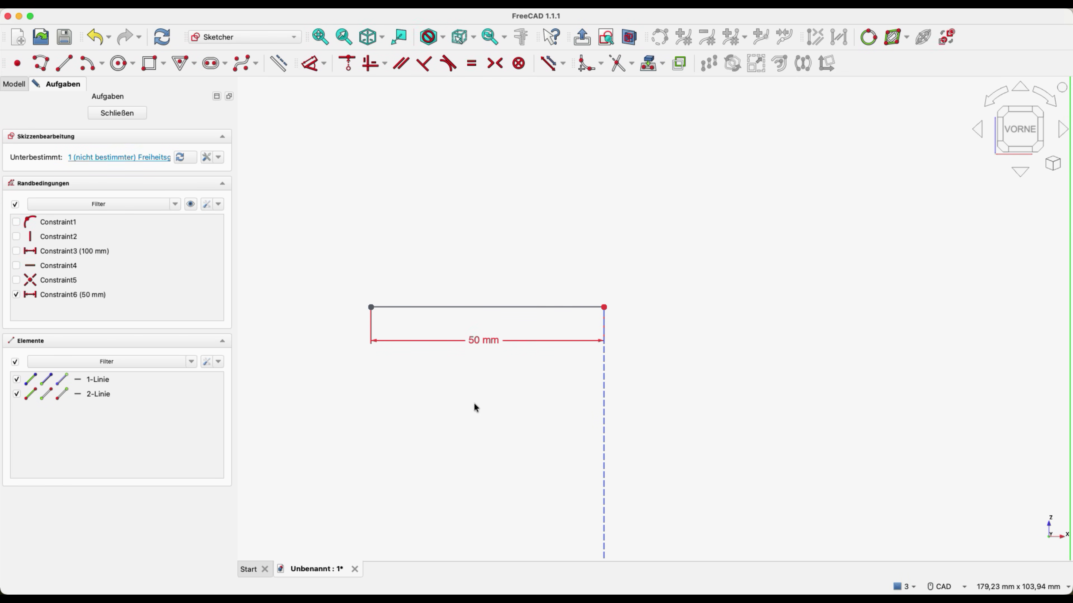
# Try a value of -50 mm for the horizontal line's horizontal dimension, and undo the change.
pyautogui.doubleClick(486, 341)
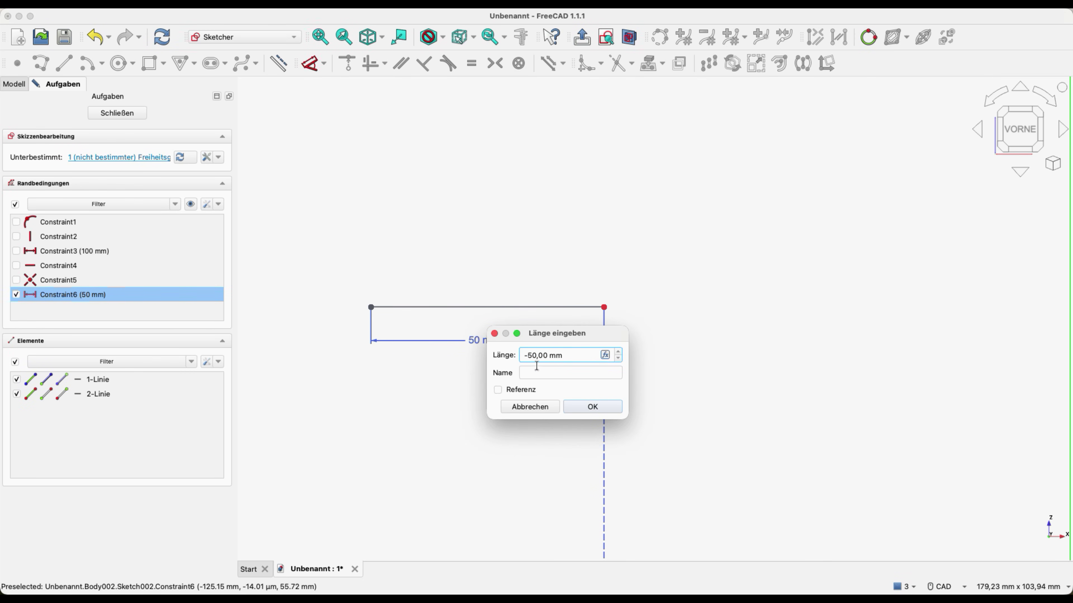
pyautogui.write('-')
pyautogui.click(576, 405)
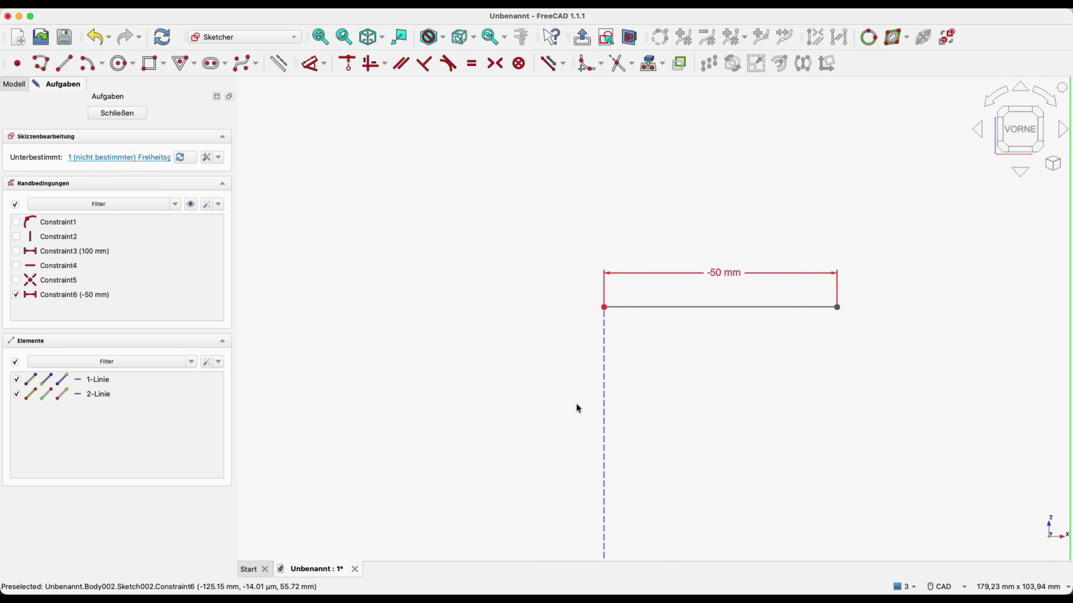
pyautogui.press('super+z')
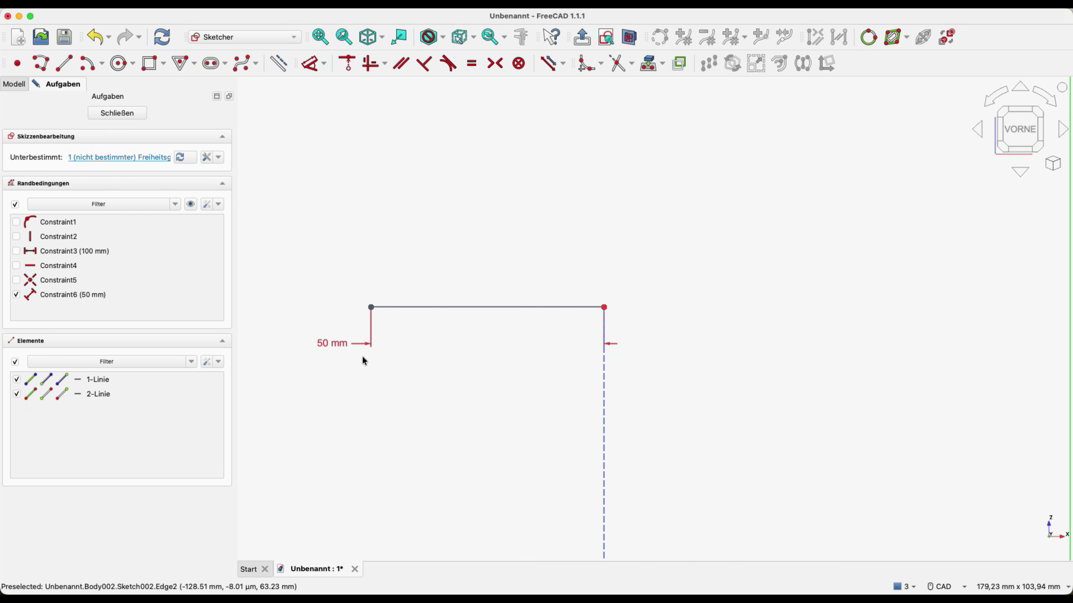
# Set the horizontal line's aligned distance dimension to -50 mm.
pyautogui.doubleClick(340, 345)
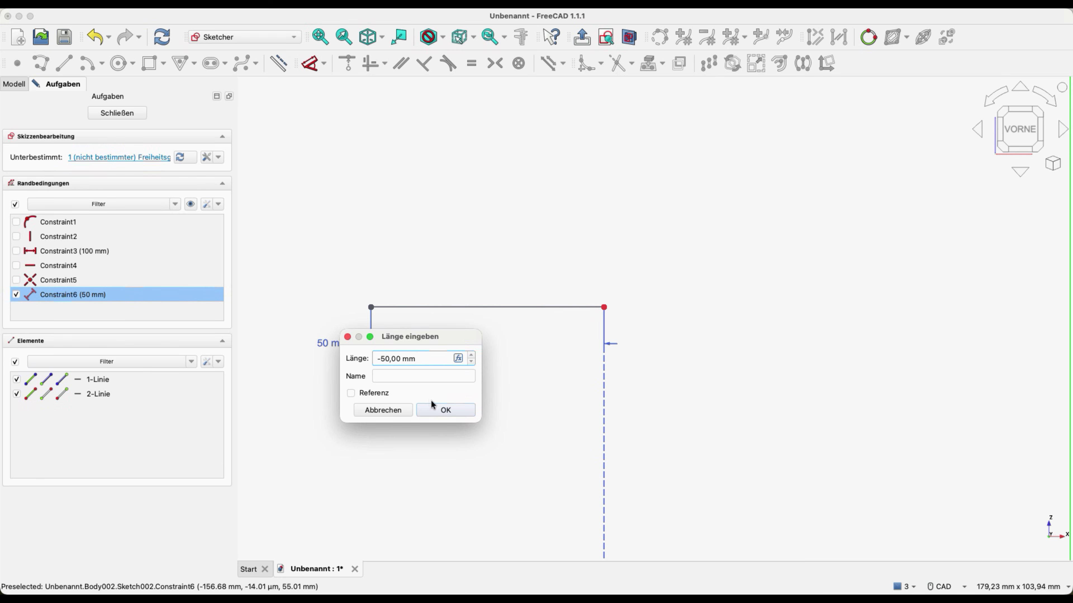
pyautogui.click(438, 405)
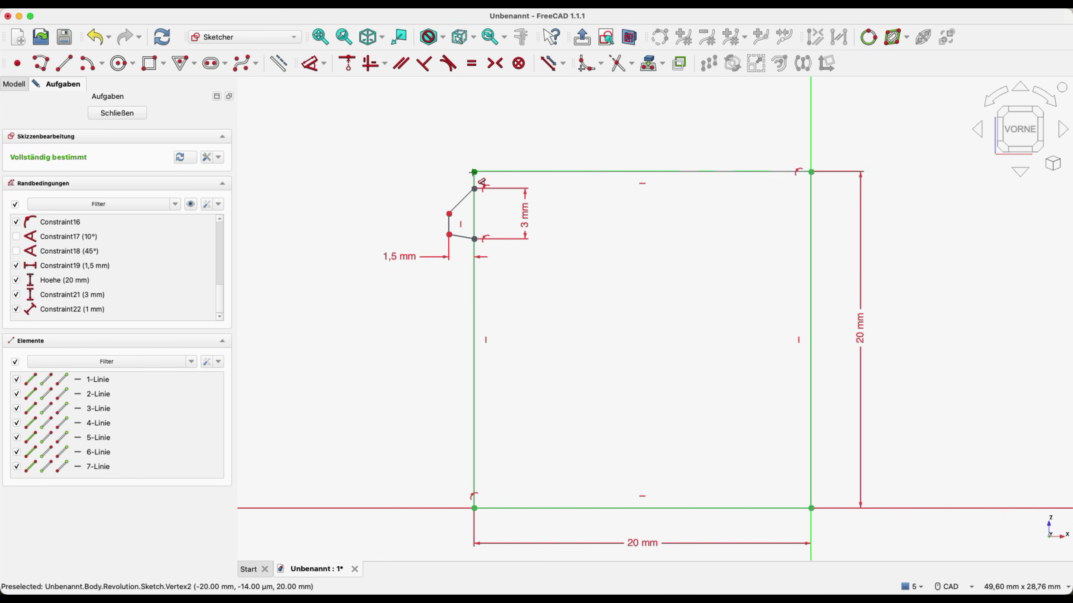
# Add a 1 mm aligned distance dimension between the rectangle's upper-left corner and the side profile's upper attachment point.
pyautogui.click(474, 189)
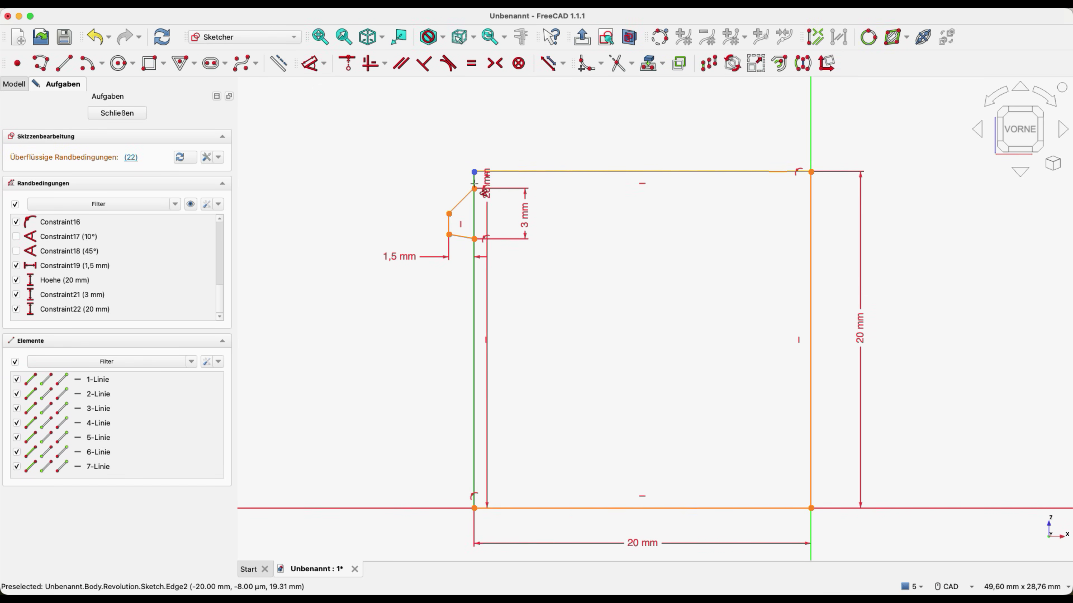
pyautogui.click(444, 140)
pyautogui.click(547, 207)
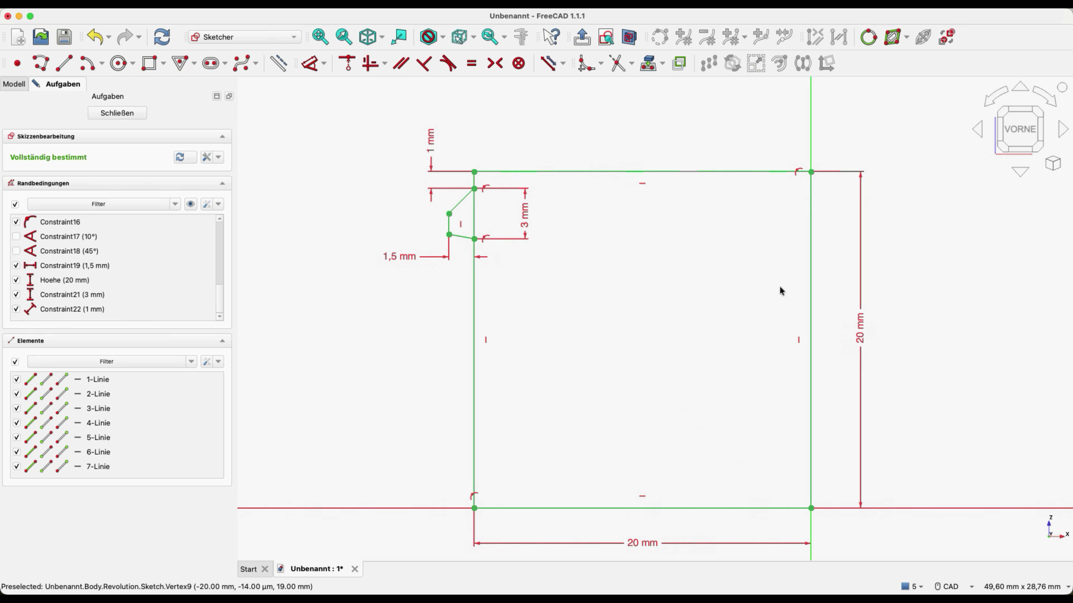
# Edit the rectangle's height dimension Hoehe, and undo both that edit and the 1 mm distance dimension.
pyautogui.doubleClick(861, 332)
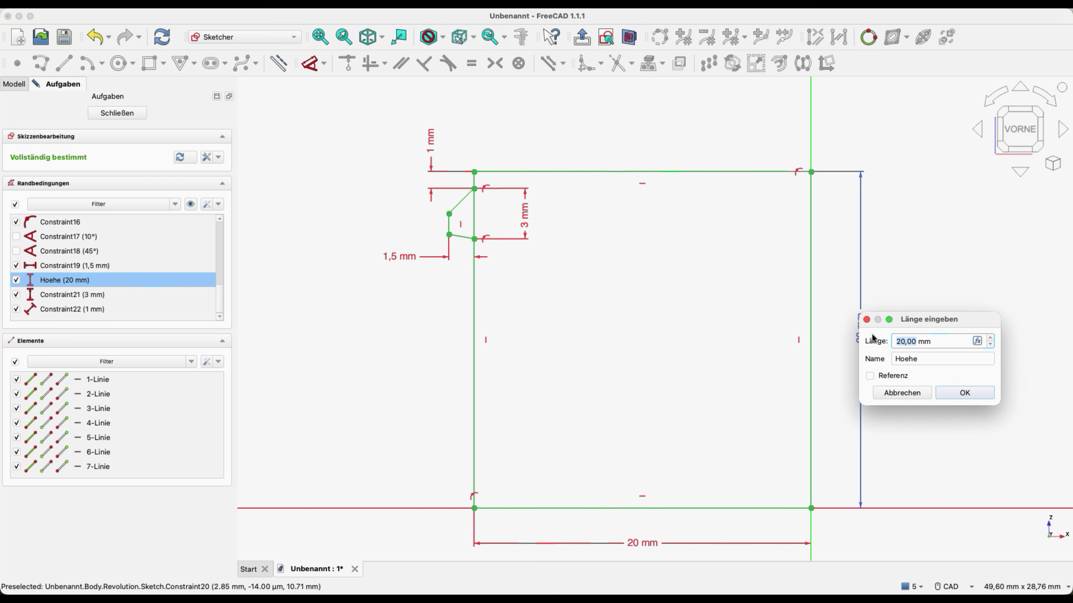
pyautogui.click(951, 389)
pyautogui.press('super+z')
pyautogui.press('super+z')
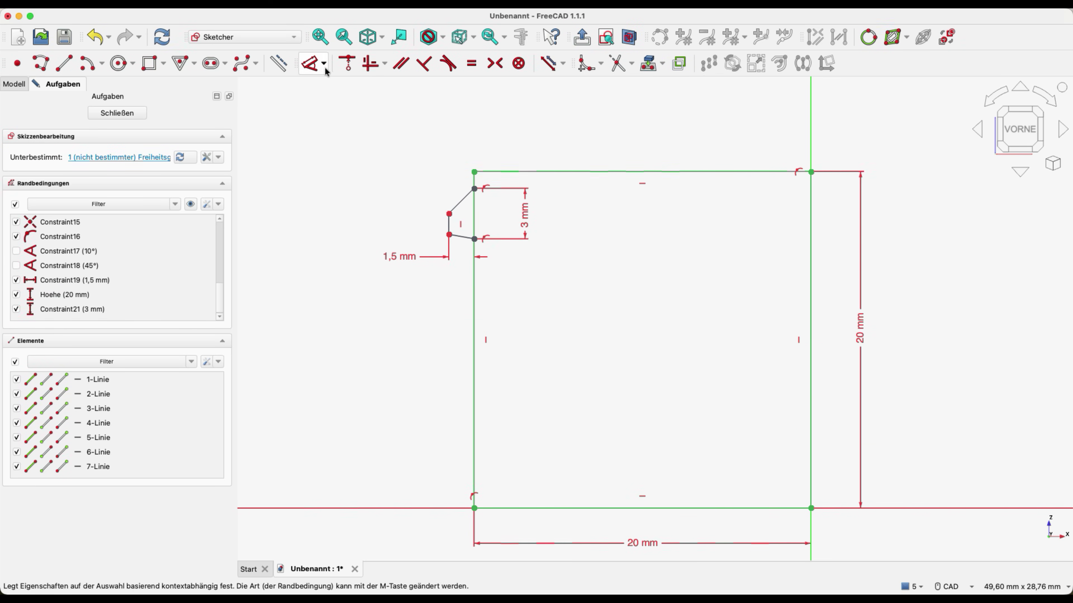
# Add a 1 mm vertical distance constraint between the side profile's upper attachment point and the rectangle's upper-left corner.
pyautogui.click(323, 63)
pyautogui.click(330, 110)
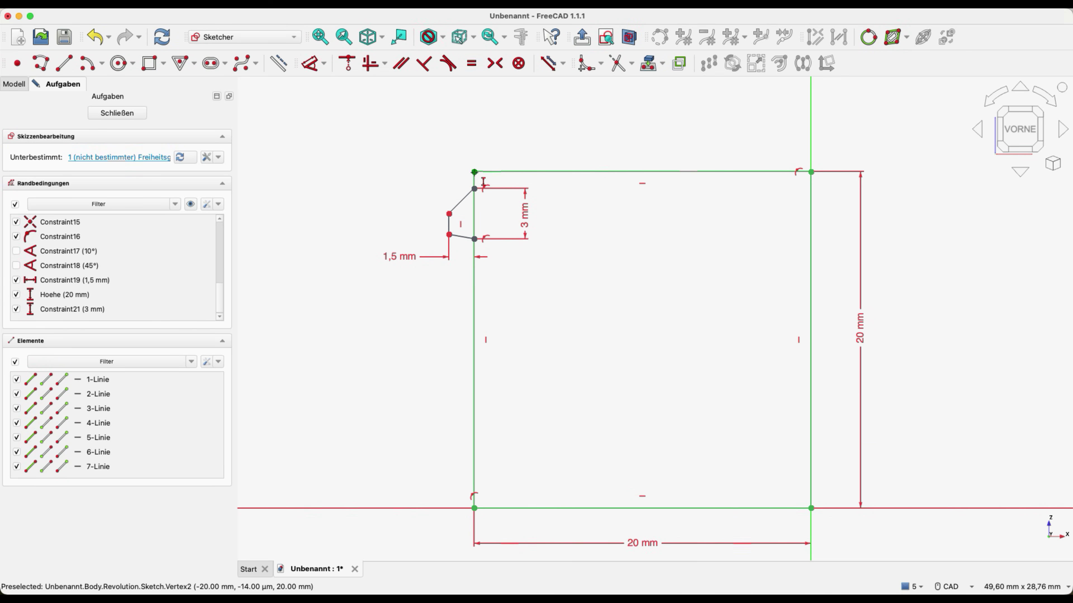
pyautogui.click(475, 189)
pyautogui.click(474, 172)
pyautogui.click(573, 254)
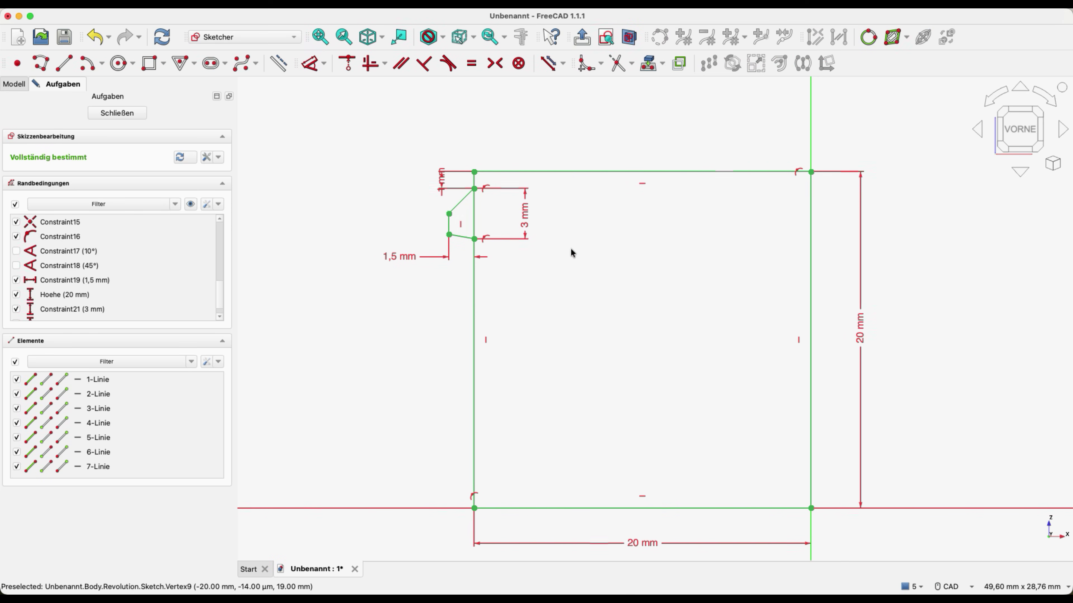
# Set the rectangle's height dimension Hoehe to 10 mm.
pyautogui.doubleClick(859, 339)
pyautogui.write('10')
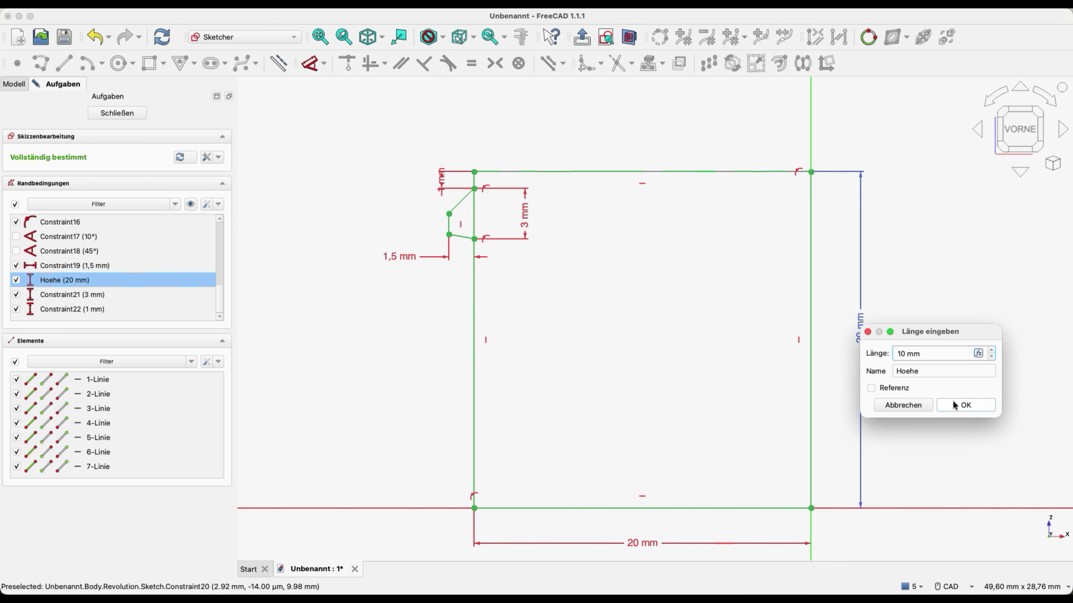
pyautogui.click(953, 406)
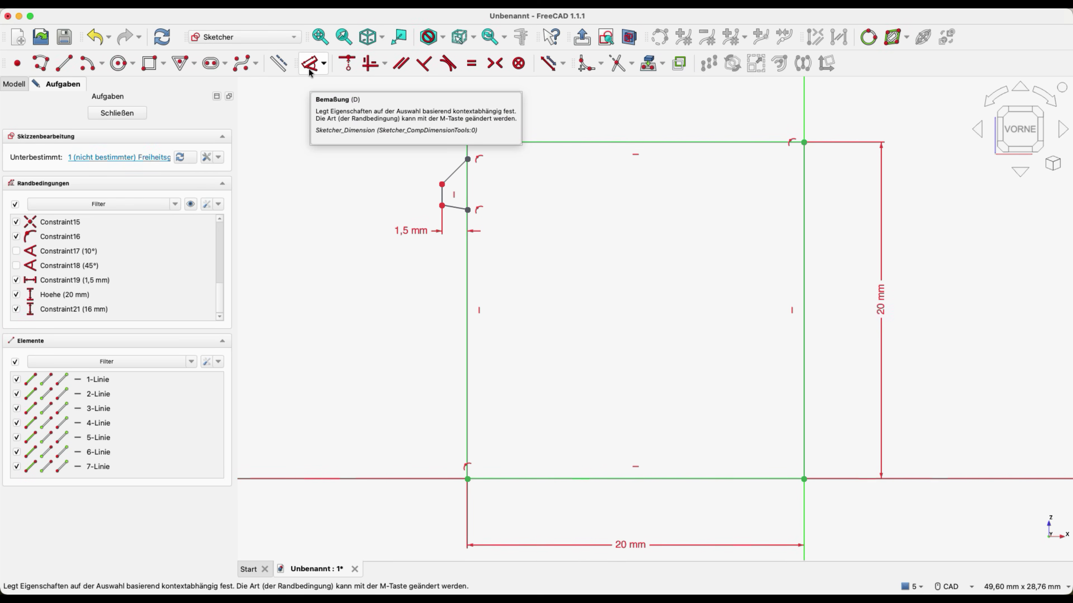
# Dimension the vertical distance from the horizontal axis to the side profile's upper attachment point at 19 mm.
pyautogui.click(310, 72)
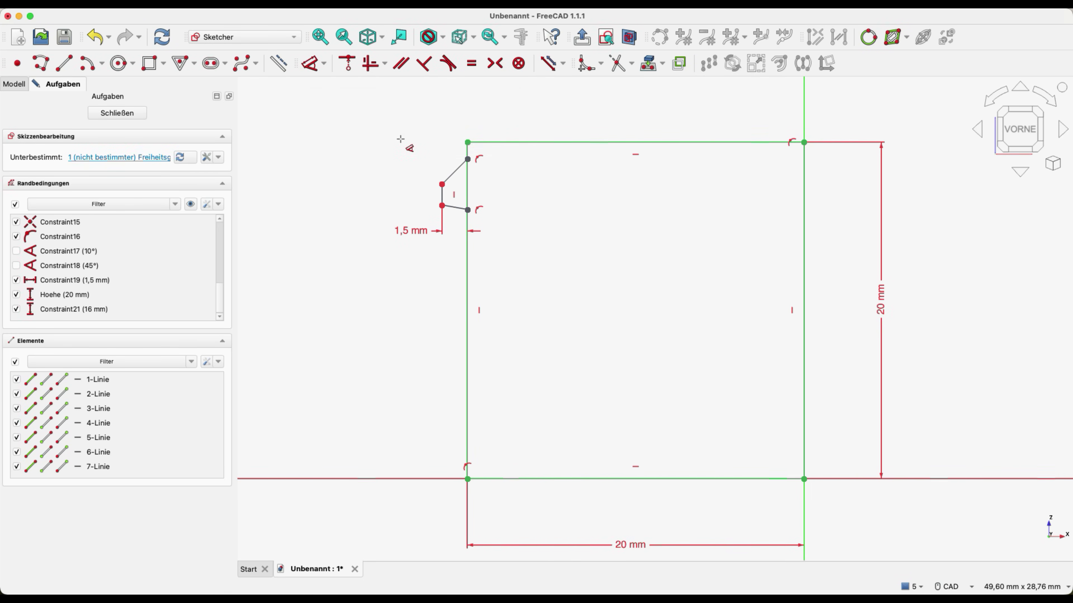
pyautogui.click(468, 159)
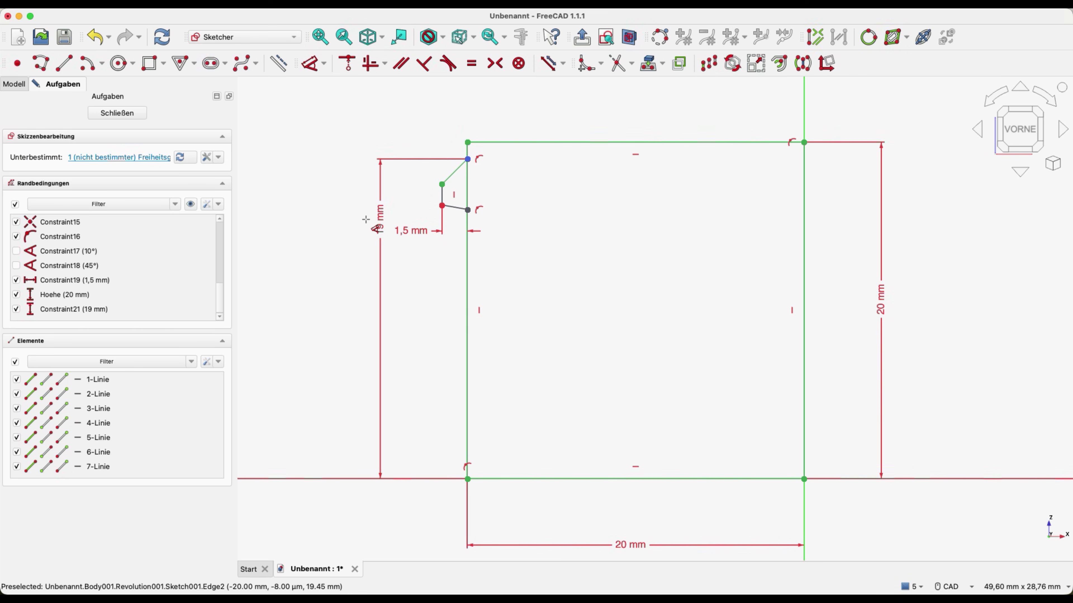
pyautogui.click(354, 229)
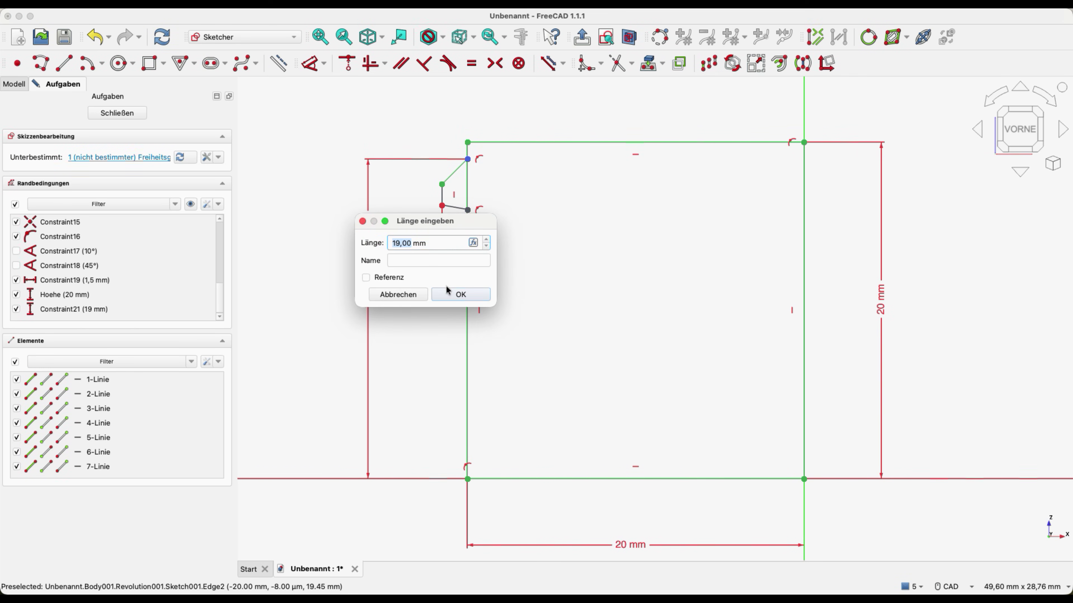
pyautogui.click(460, 294)
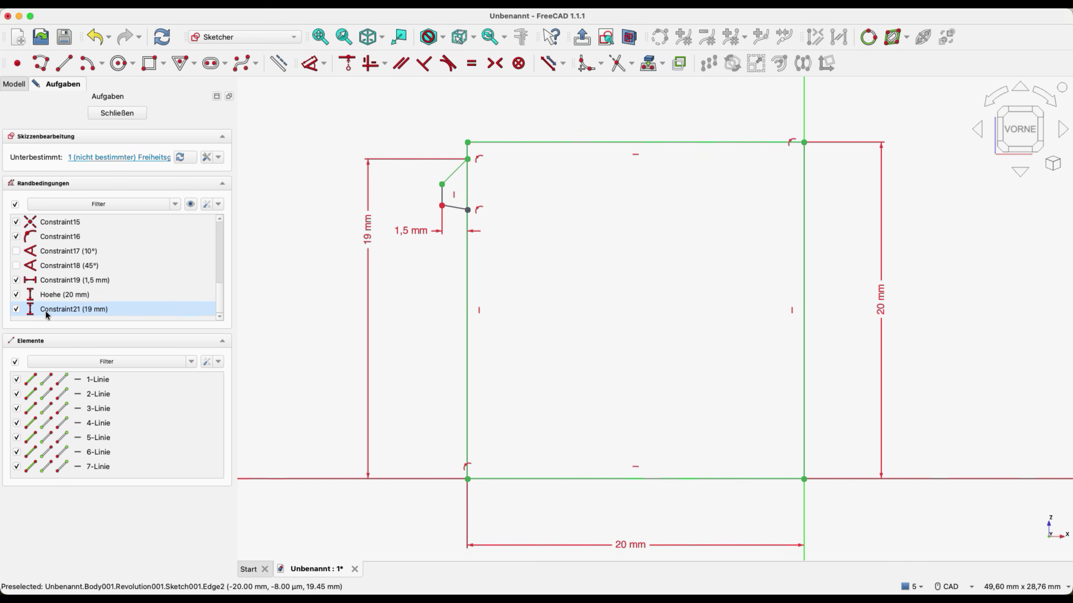